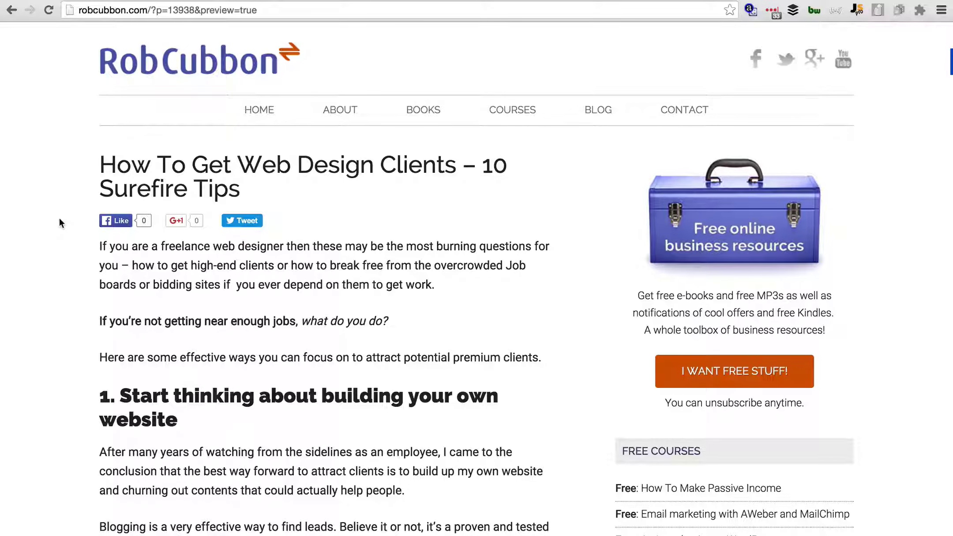
scroll(60, 221, down, 2)
scroll(60, 221, down, 5)
scroll(60, 221, down, 4)
scroll(60, 221, down, 3)
scroll(60, 222, down, 4)
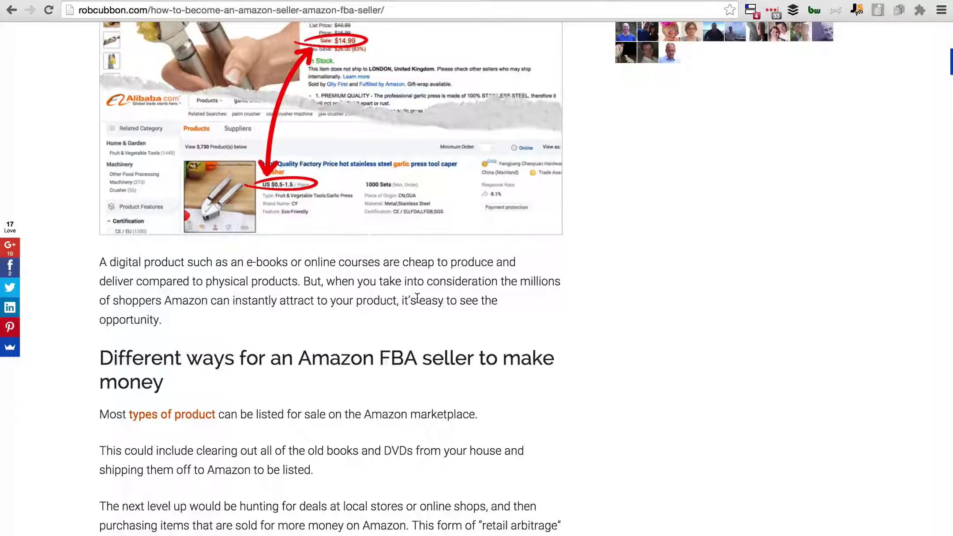
scroll(417, 299, down, 3)
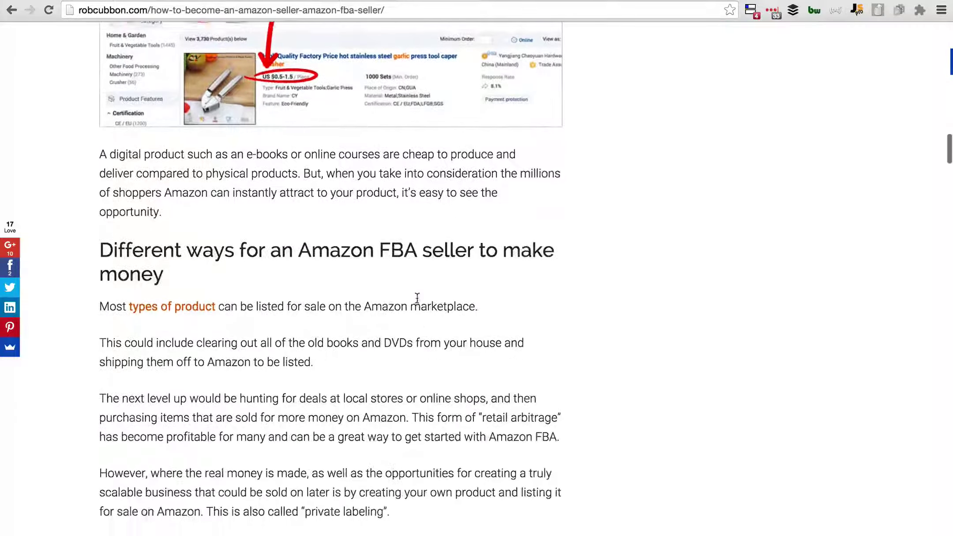
scroll(417, 299, down, 3)
scroll(417, 299, down, 5)
scroll(417, 298, down, 5)
scroll(417, 298, down, 6)
scroll(417, 300, down, 2)
scroll(363, 366, down, 6)
scroll(363, 357, down, 4)
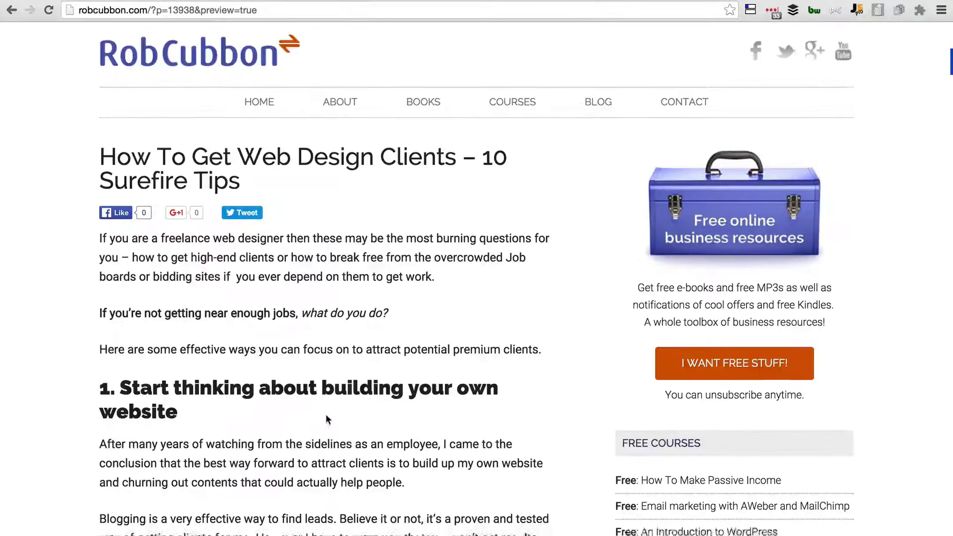
scroll(325, 414, down, 7)
scroll(325, 414, down, 6)
scroll(325, 414, down, 6)
scroll(326, 415, down, 5)
scroll(326, 415, down, 3)
scroll(327, 416, up, 10)
scroll(326, 417, up, 5)
scroll(327, 418, up, 3)
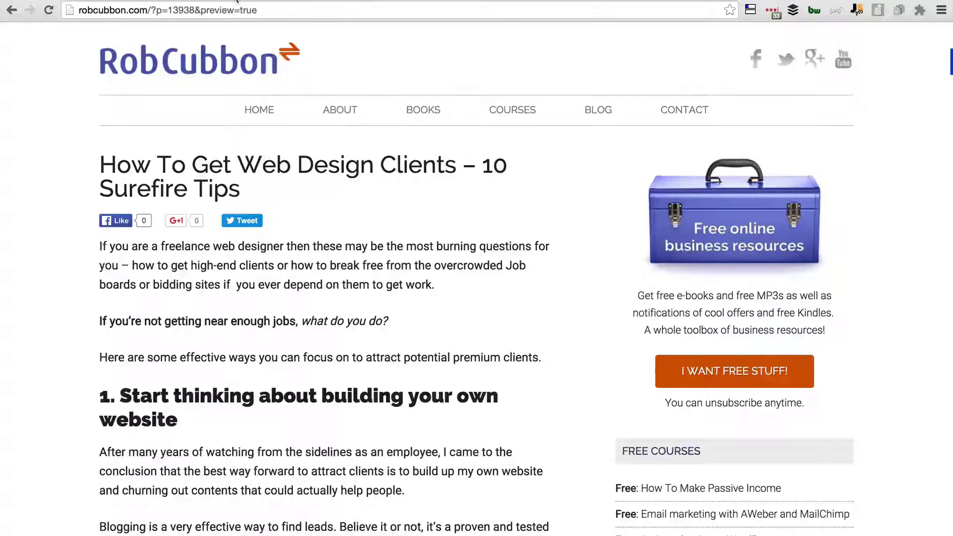
key(ctrl+w)
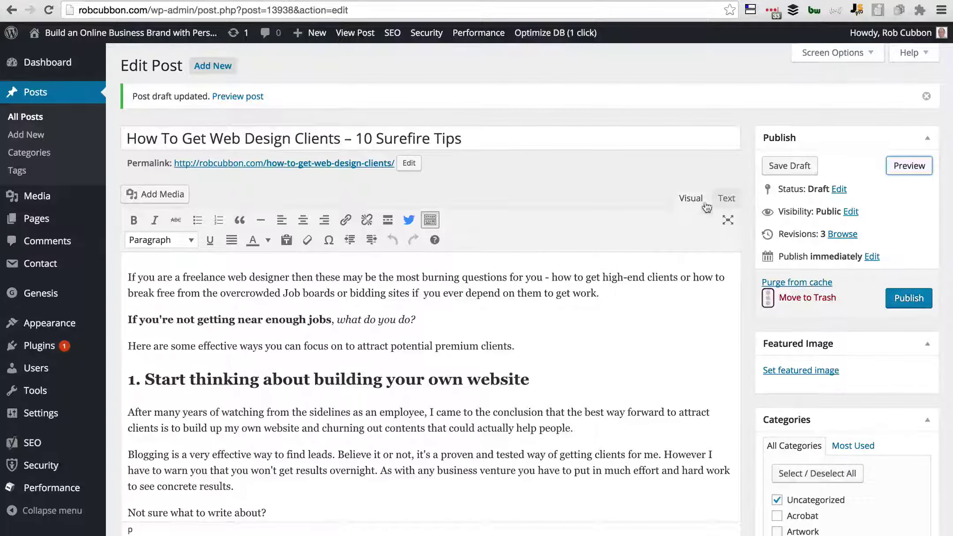
click(725, 198)
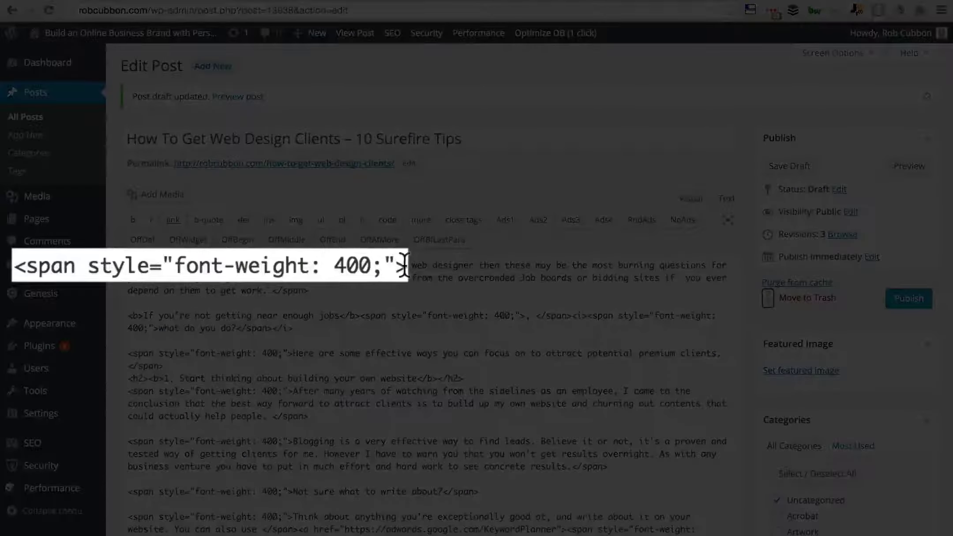
drag(404, 267, 27, 267)
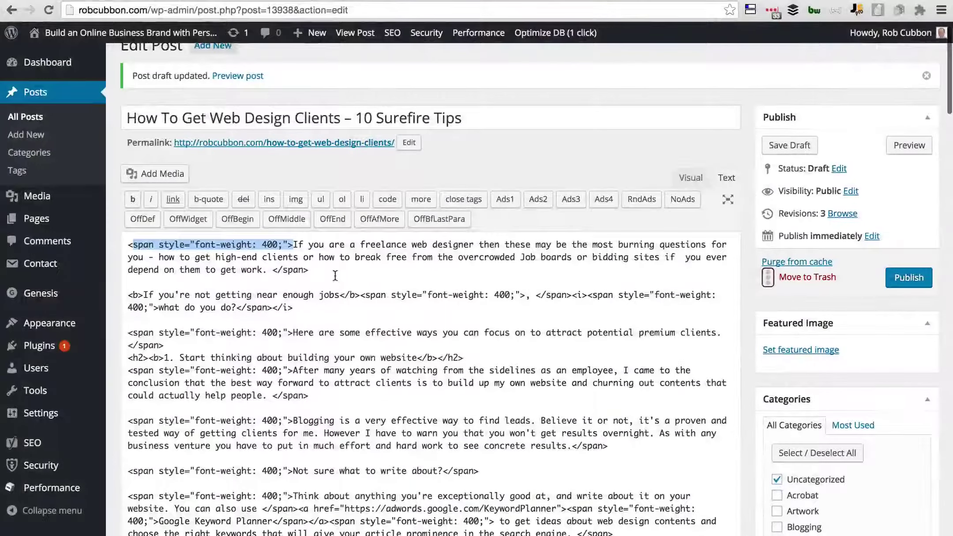
click(335, 276)
scroll(336, 276, down, 5)
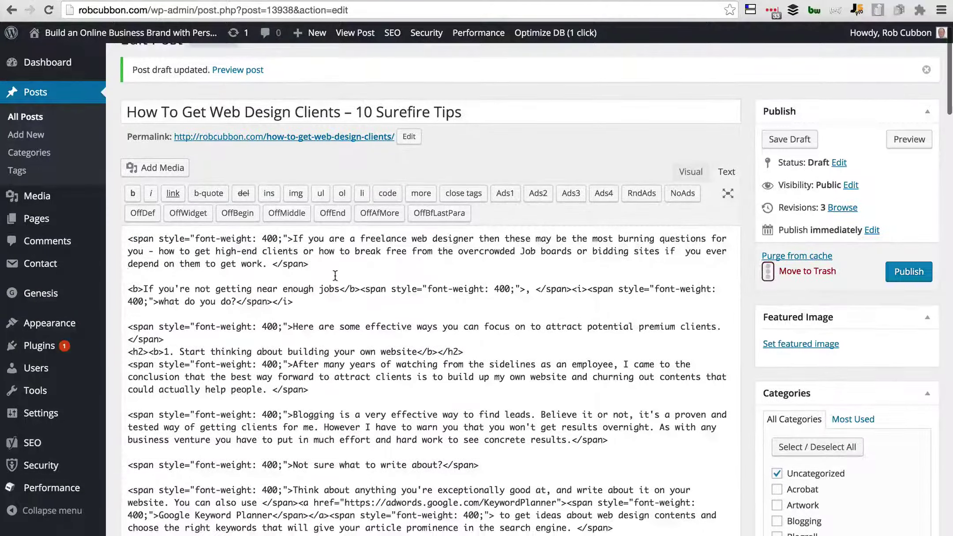
scroll(336, 276, down, 3)
scroll(335, 275, down, 4)
scroll(149, 295, down, 4)
scroll(149, 294, down, 4)
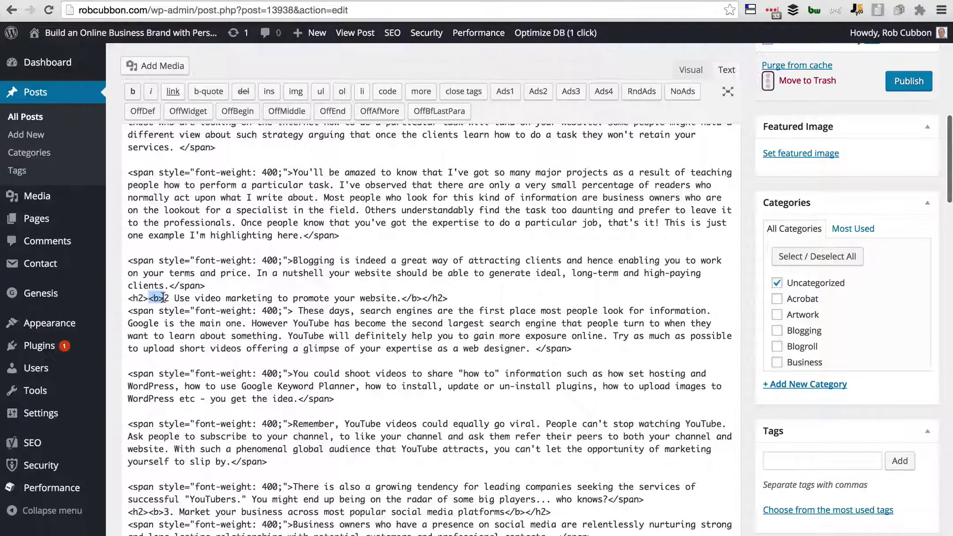
drag(149, 295, 167, 297)
scroll(322, 354, down, 3)
scroll(321, 355, down, 5)
scroll(309, 309, down, 5)
scroll(296, 265, down, 3)
scroll(287, 244, down, 2)
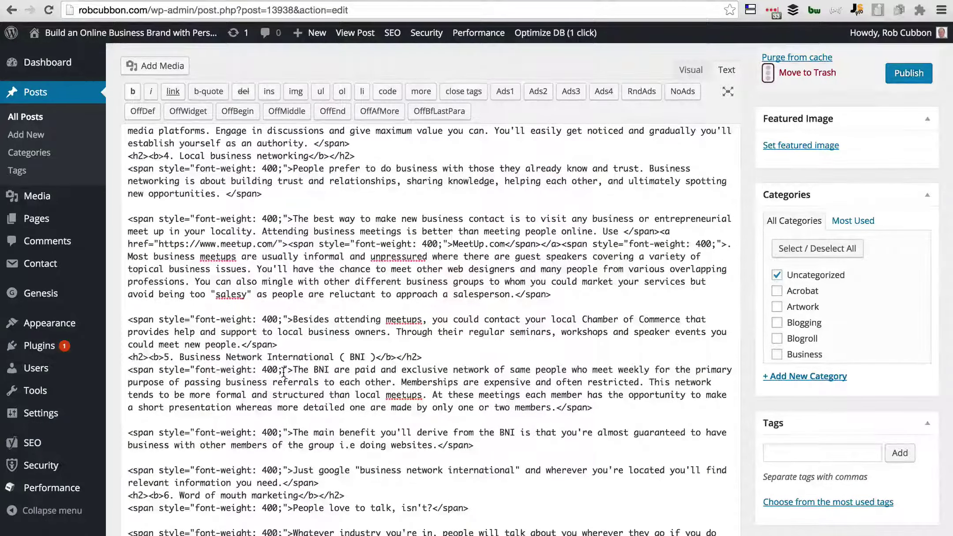
scroll(283, 372, up, 10)
scroll(283, 372, up, 10)
scroll(283, 372, up, 2)
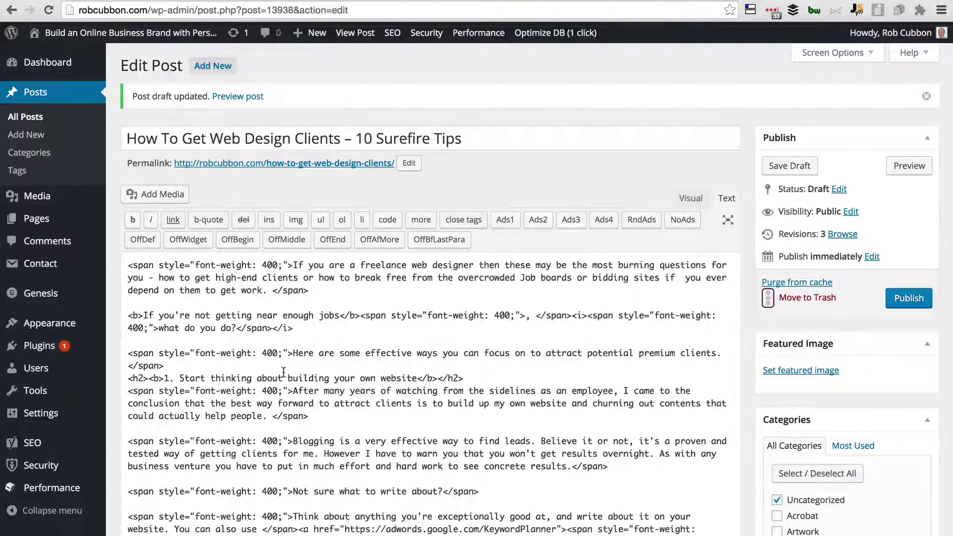
key(ctrl+a)
scroll(283, 372, down, 10)
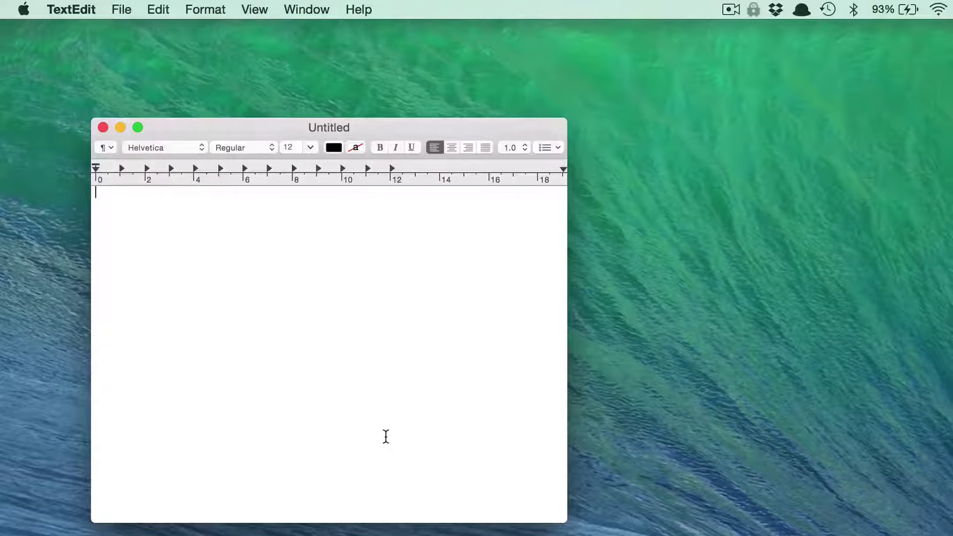
key(super+shift+t)
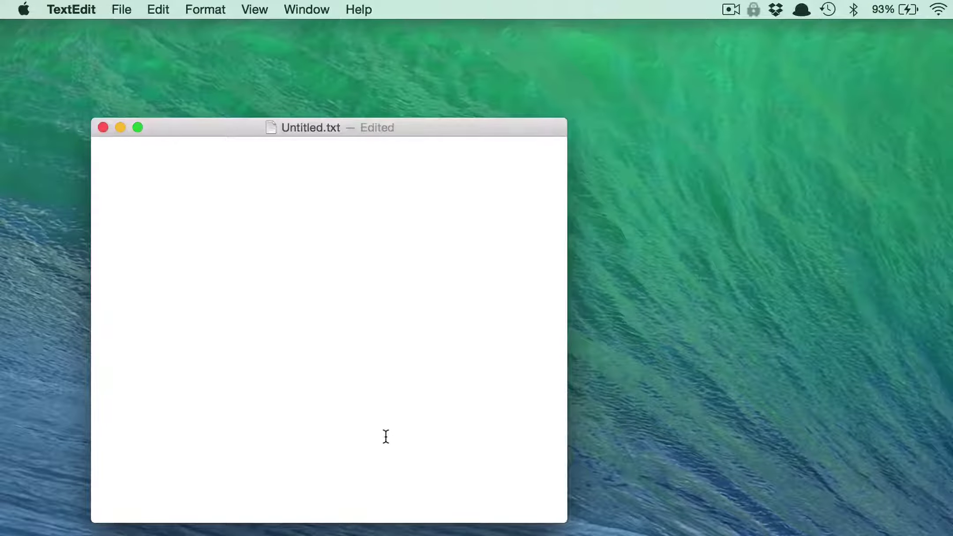
click(189, 6)
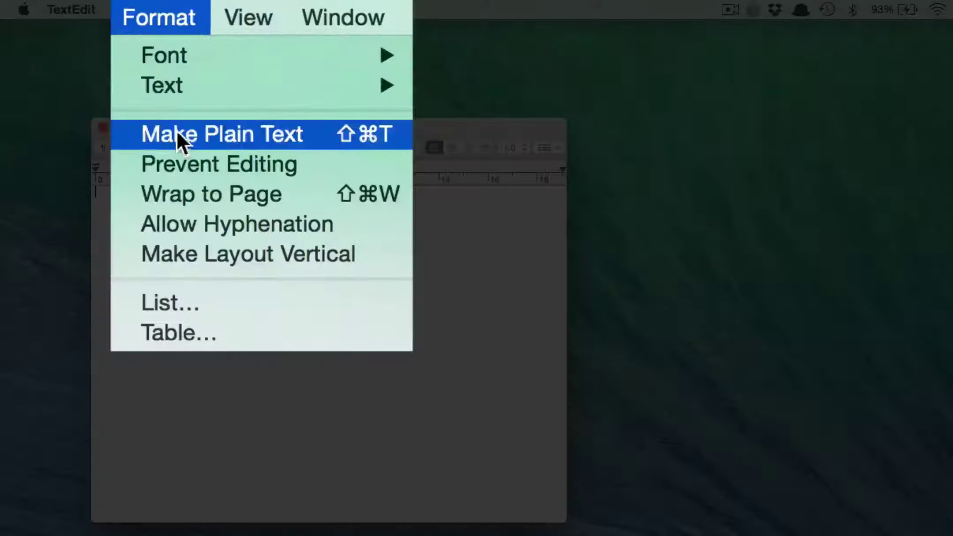
click(176, 131)
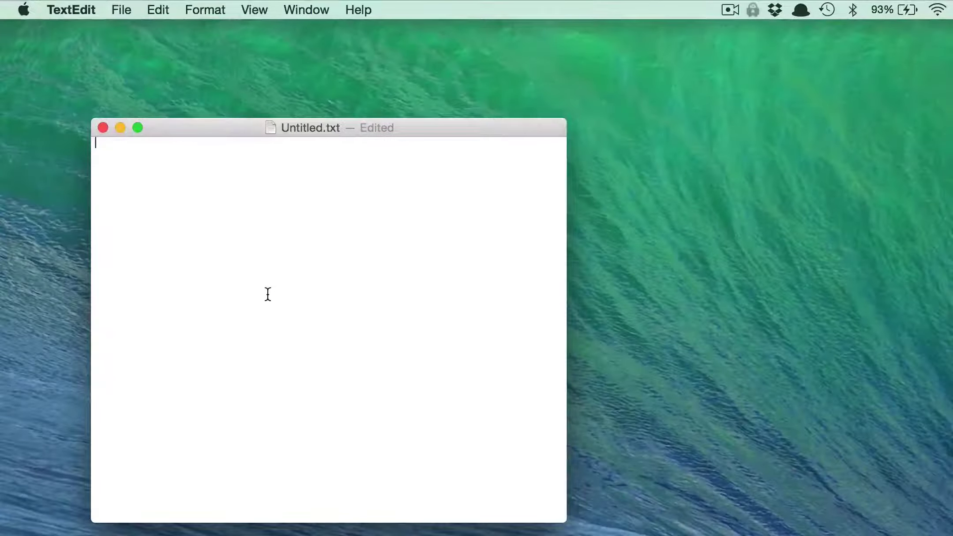
key(super+v)
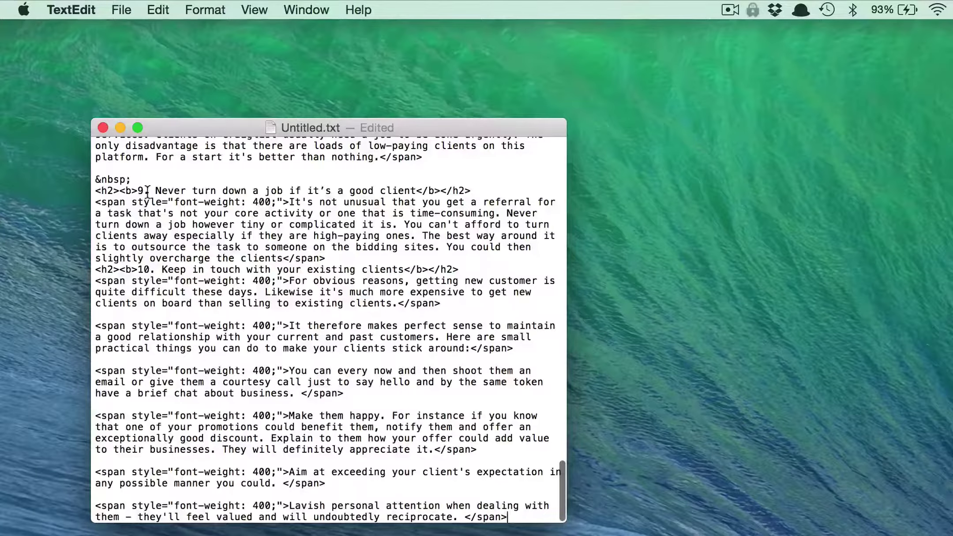
scroll(149, 229, up, 10)
scroll(149, 229, up, 10)
scroll(149, 229, up, 10)
scroll(132, 212, up, 5)
drag(94, 142, 289, 142)
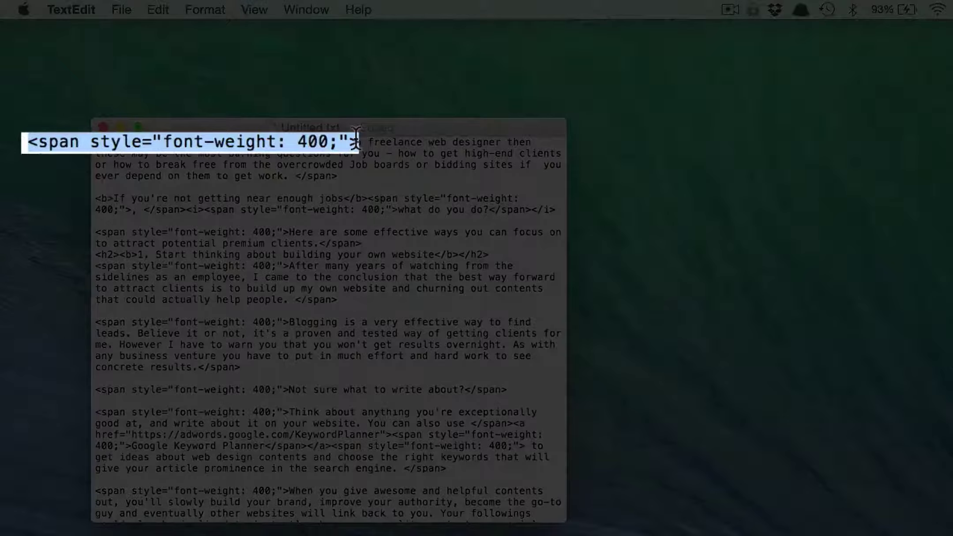
key(super+f)
key(super+e)
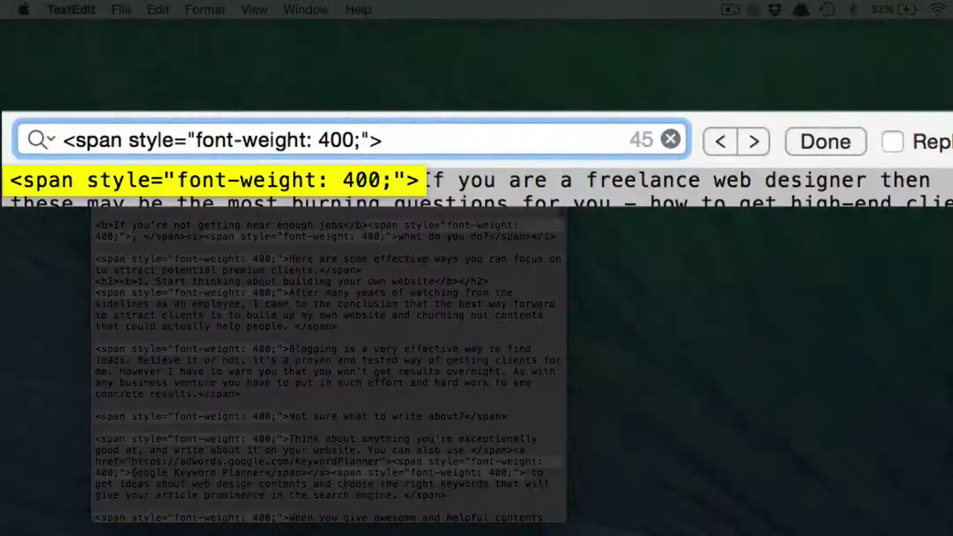
click(892, 141)
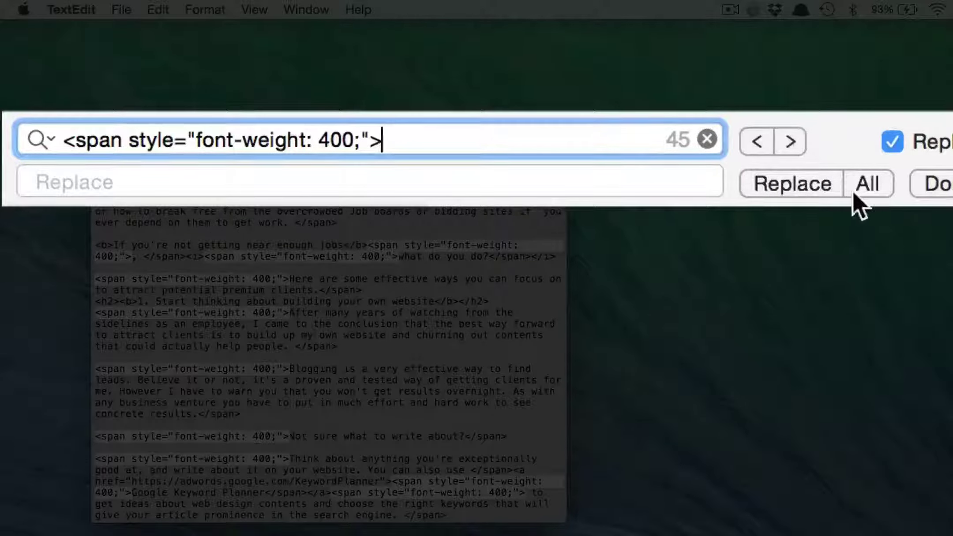
click(870, 186)
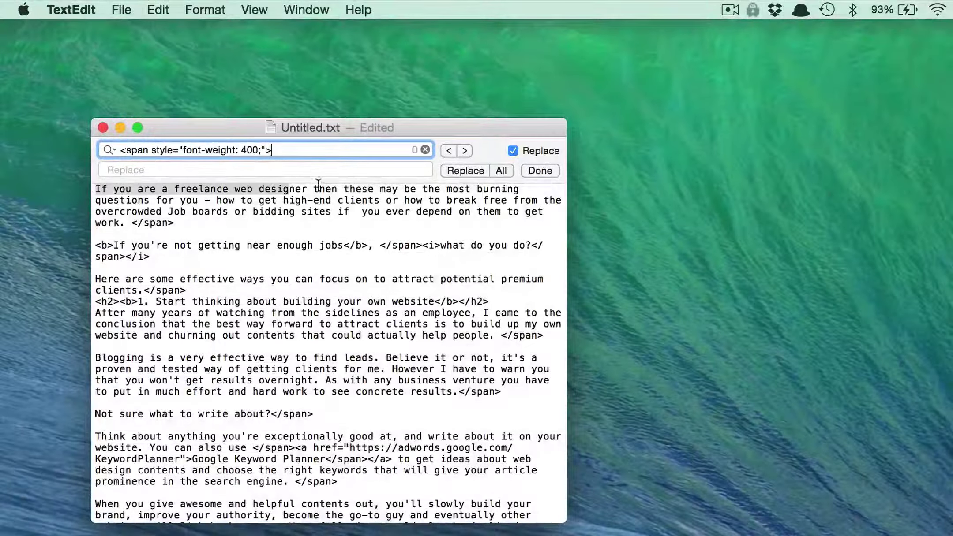